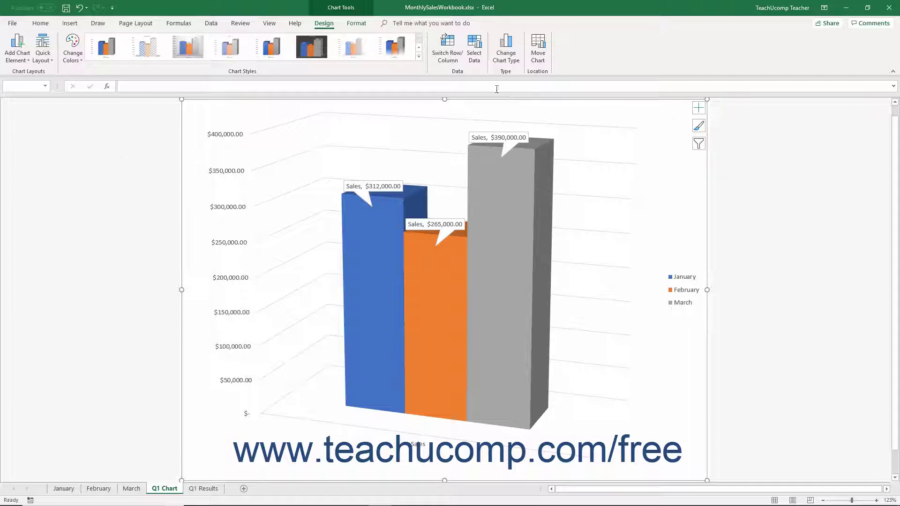
- Open Select Data to show the chart's current Q1 Results range
click(475, 63)
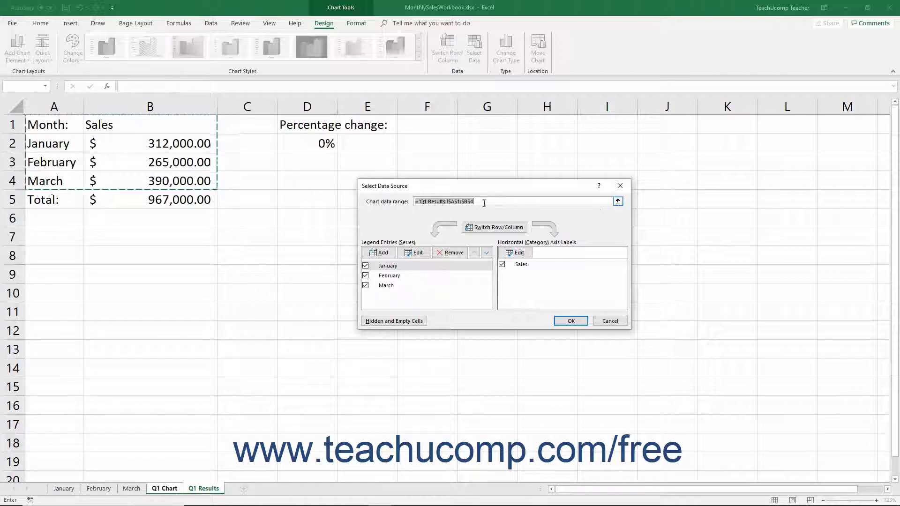
- Set the chart data range to January!$A$1:$B$4 so it plots Joe, Kim and Jeff
click(618, 201)
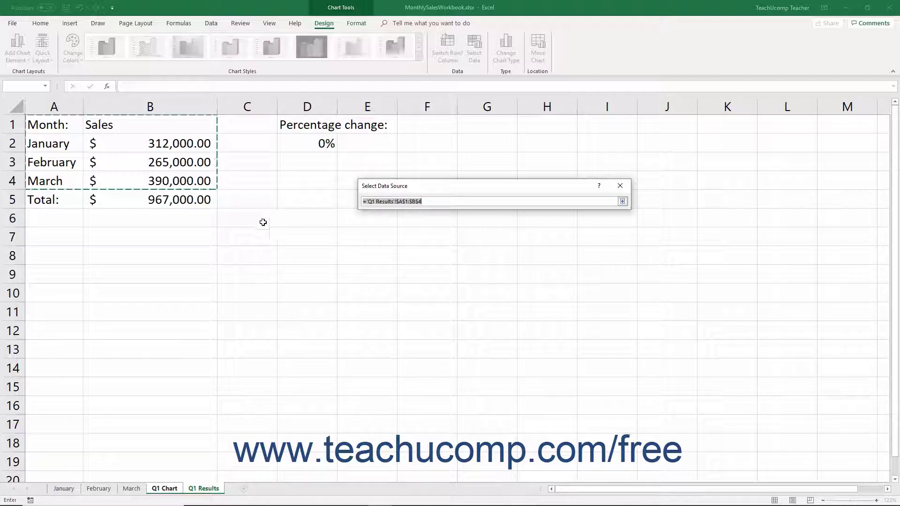
click(65, 489)
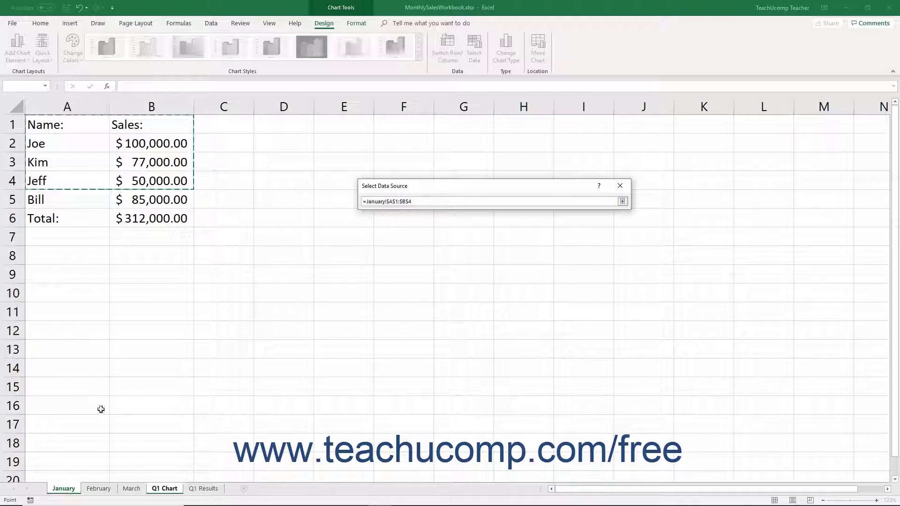
drag(71, 124, 155, 177)
click(623, 202)
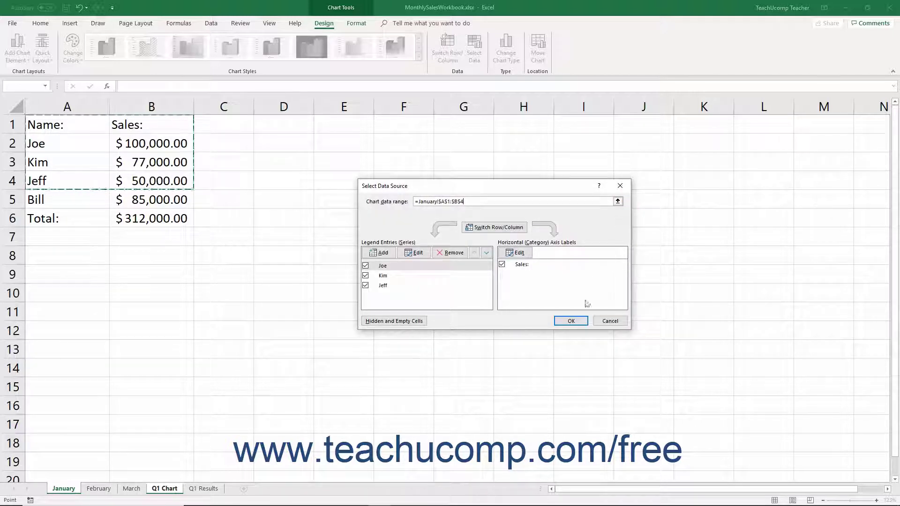
click(571, 321)
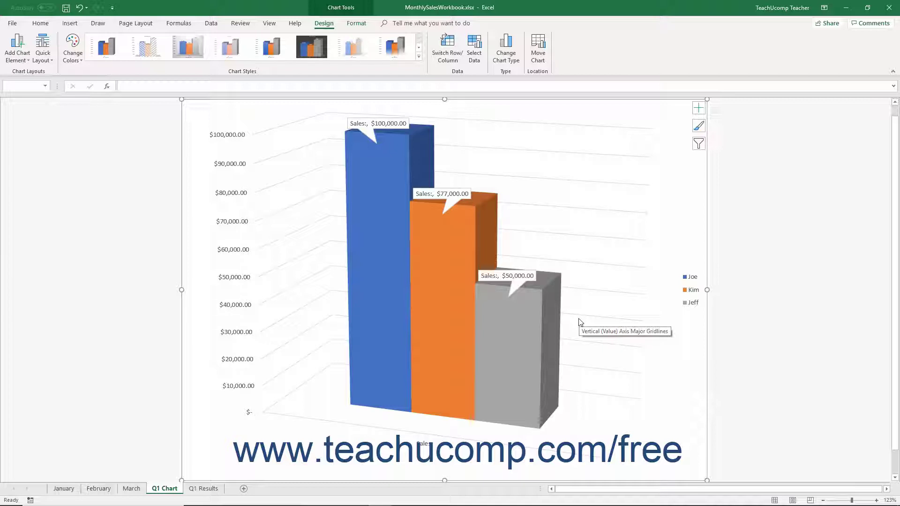
- Reopen Select Data and switch row/column twice, keeping Joe, Kim and Jeff as series
click(475, 56)
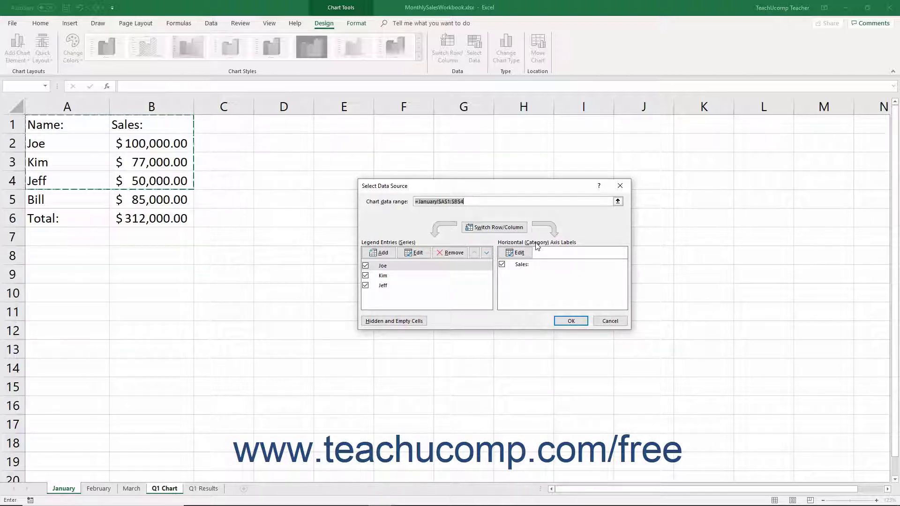
click(507, 230)
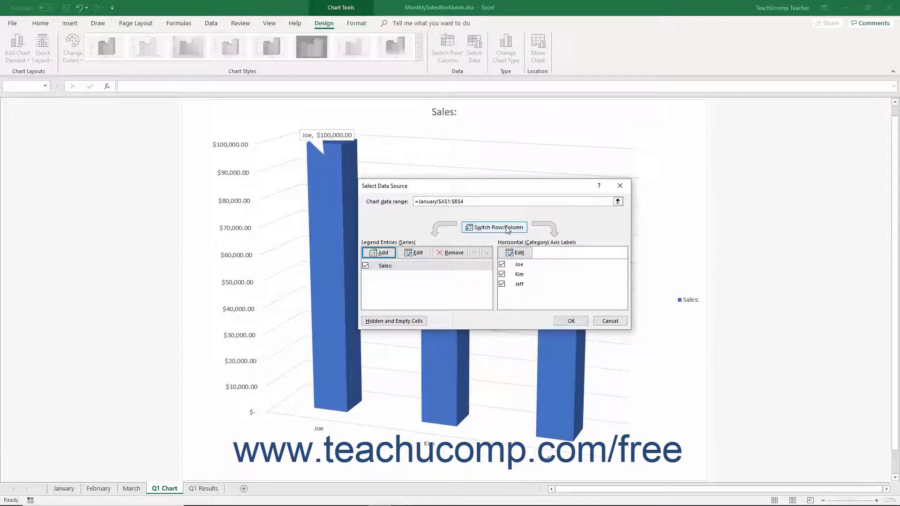
click(507, 229)
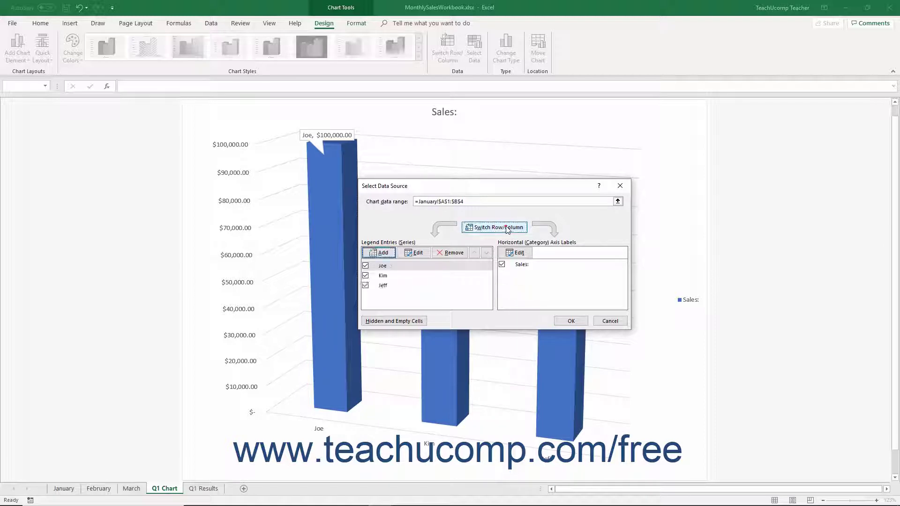
- Add a Bill series named from January!A5 with values from January!B5 ($85,000)
click(379, 254)
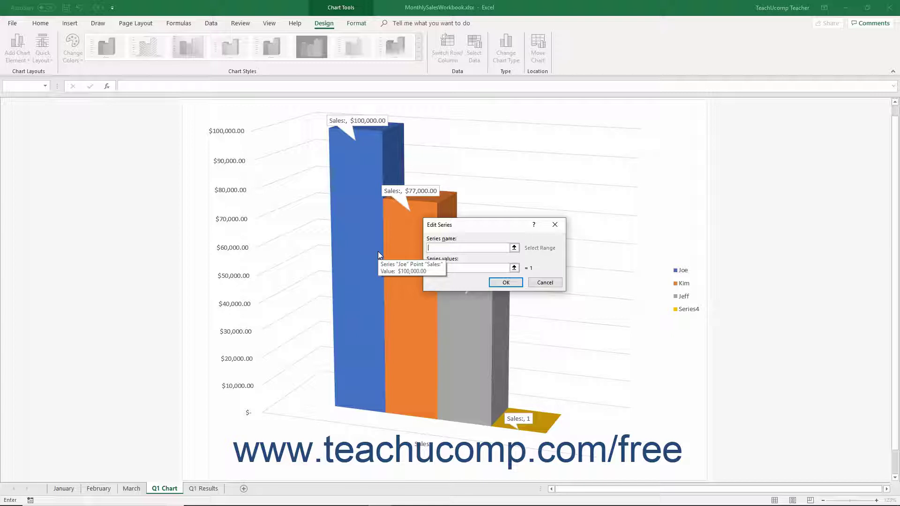
click(444, 247)
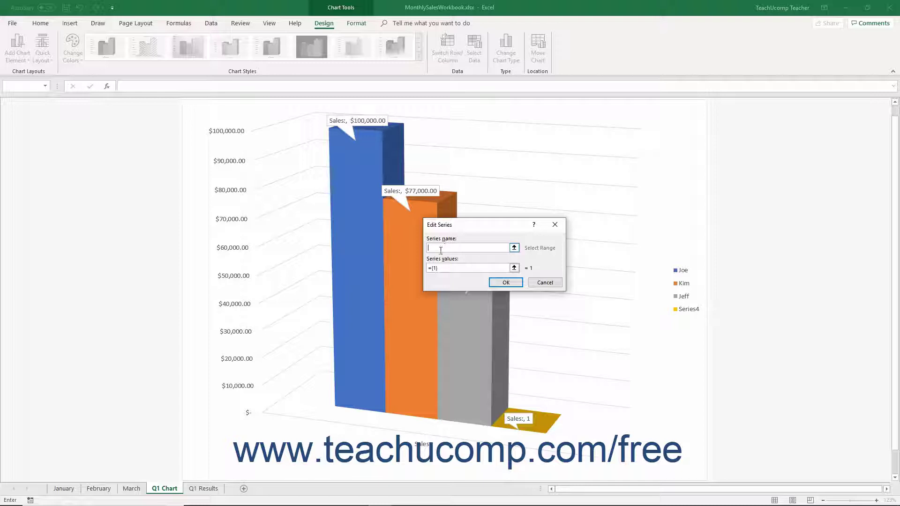
click(71, 489)
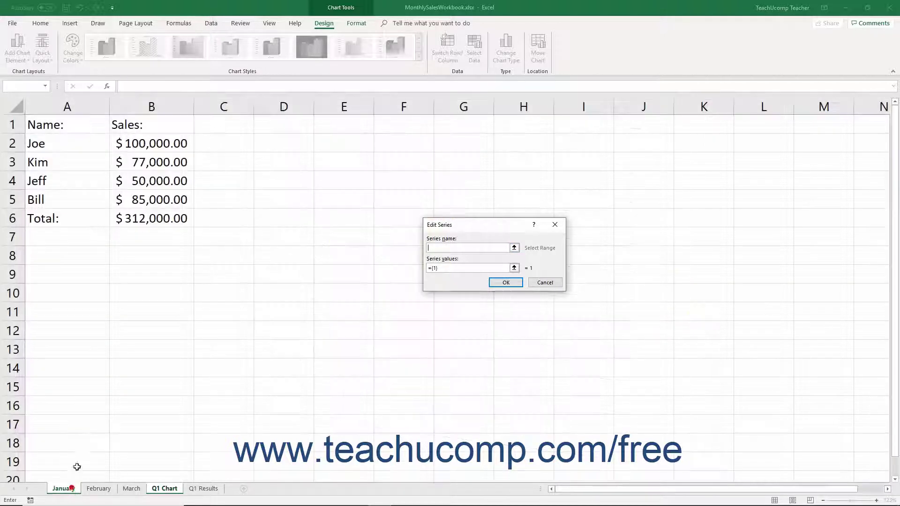
click(87, 200)
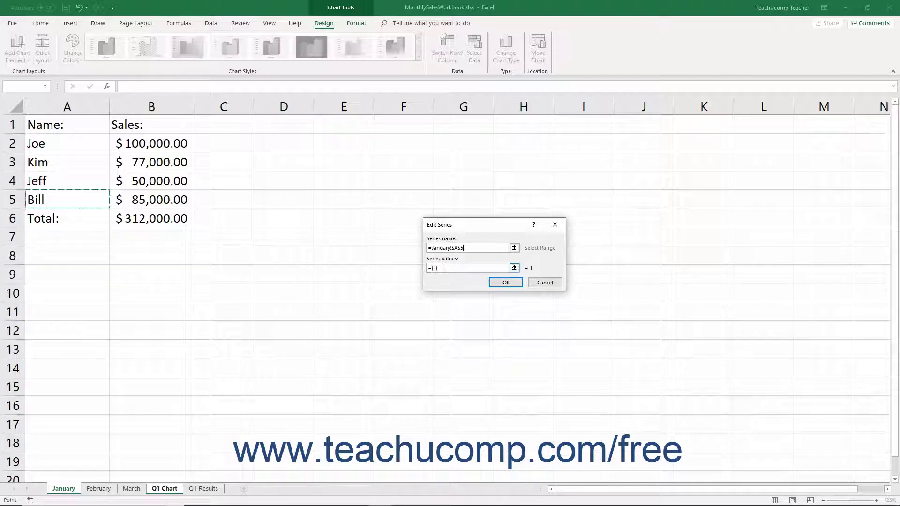
click(444, 267)
drag(444, 268, 412, 271)
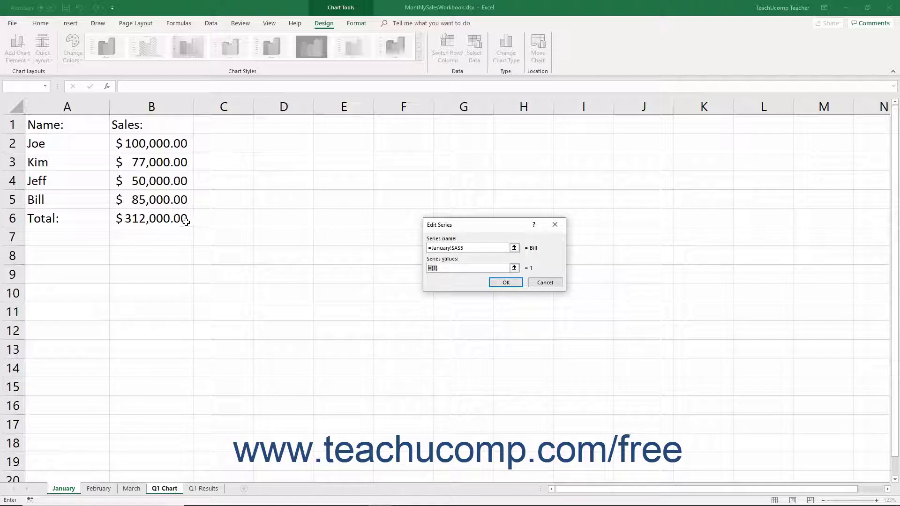
click(175, 201)
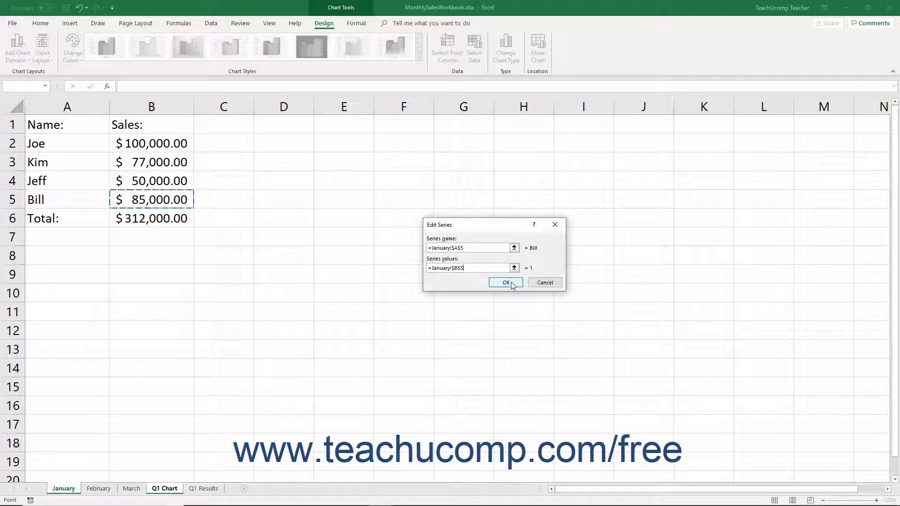
click(513, 285)
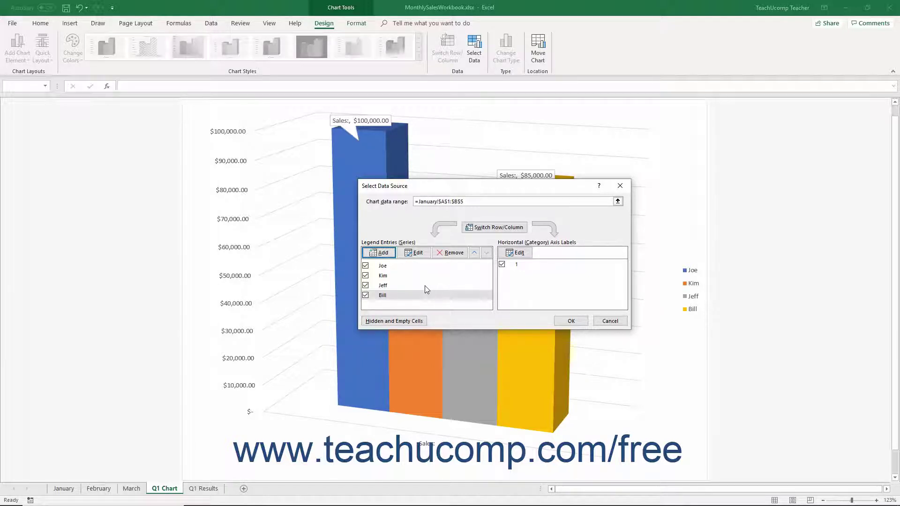
click(397, 297)
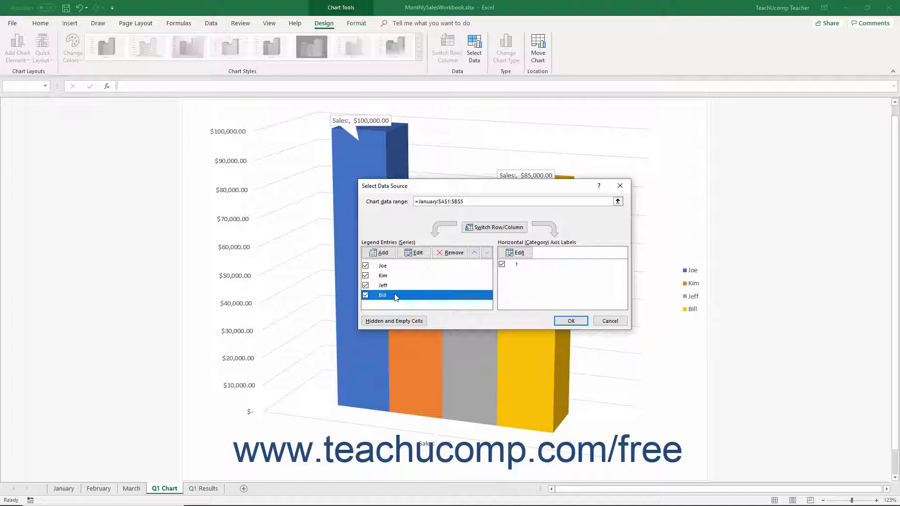
click(414, 253)
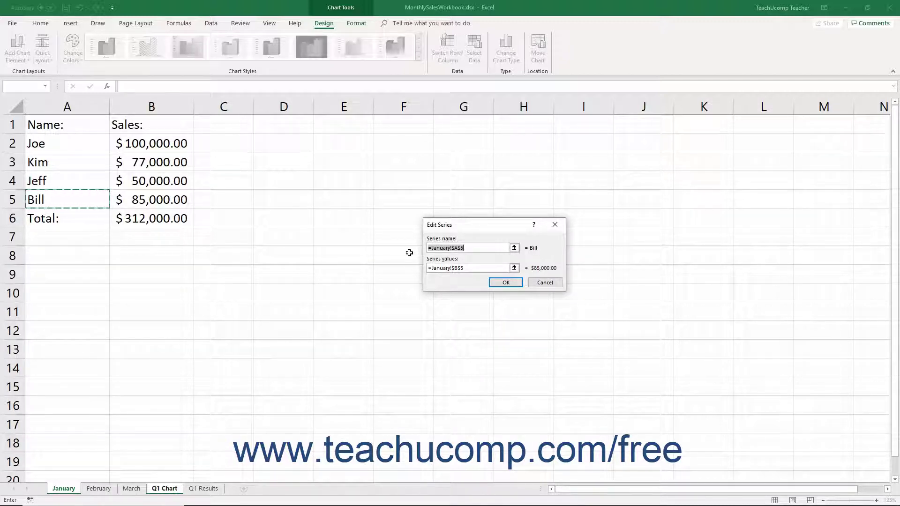
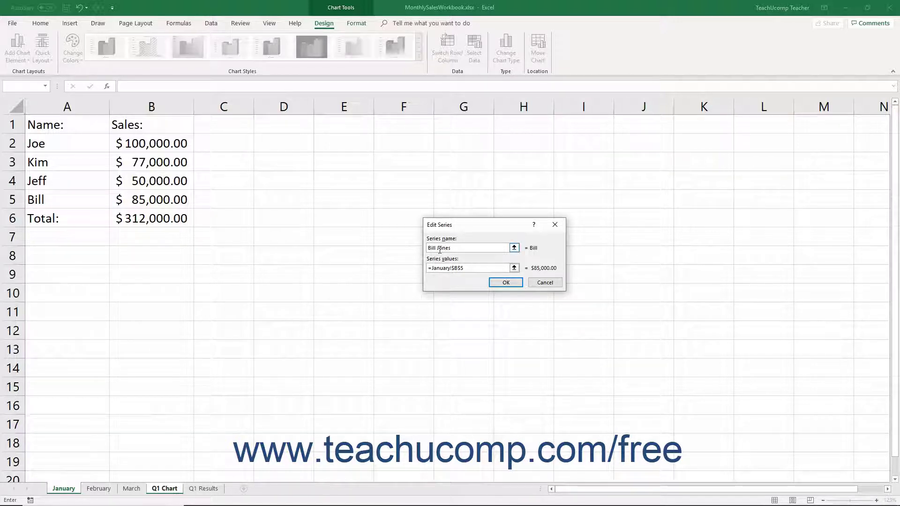
click(496, 284)
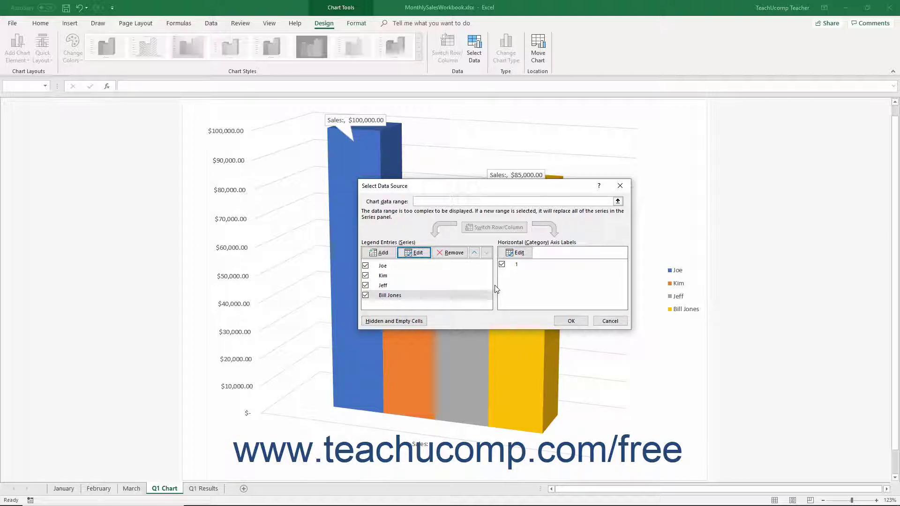
click(420, 298)
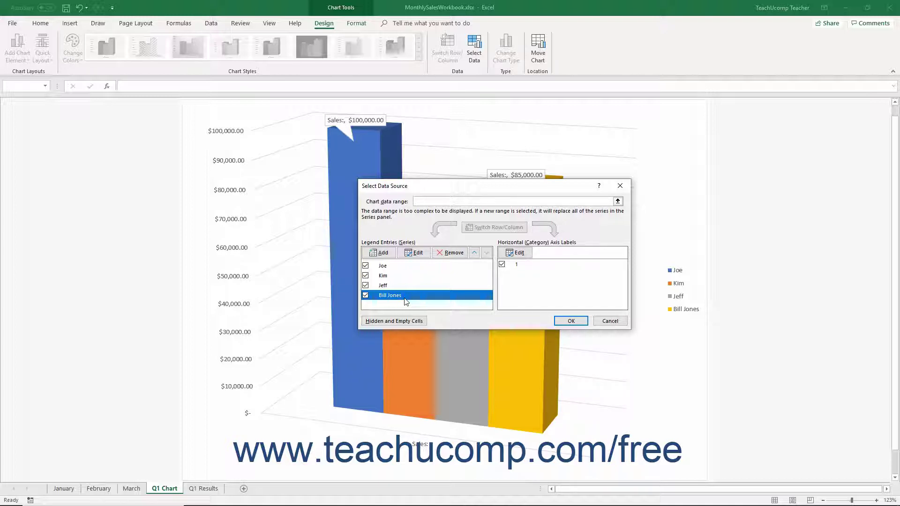
click(474, 254)
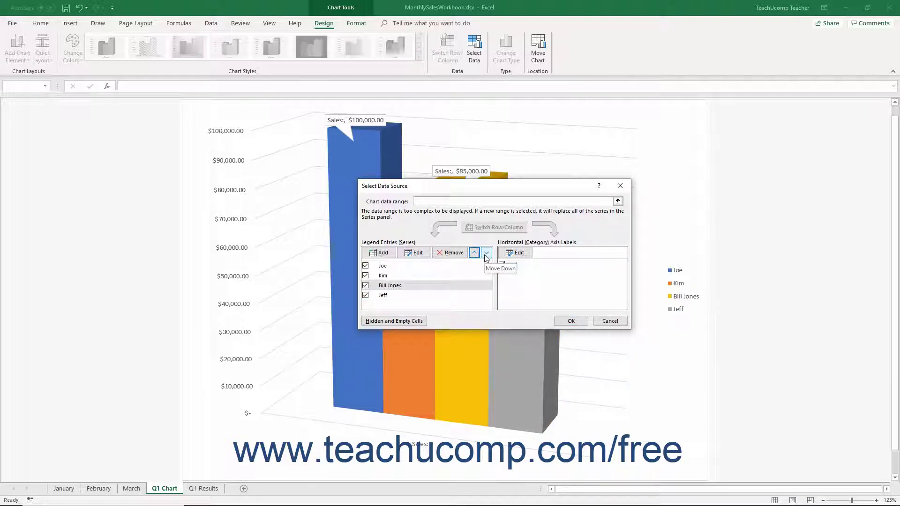
click(486, 257)
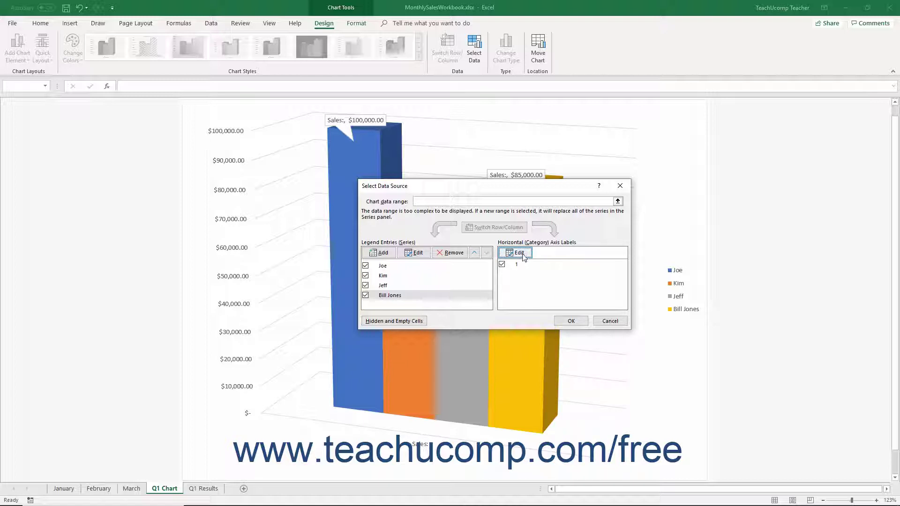
- Set the horizontal category axis labels to January!A1, so the category reads 'Name:'
click(521, 254)
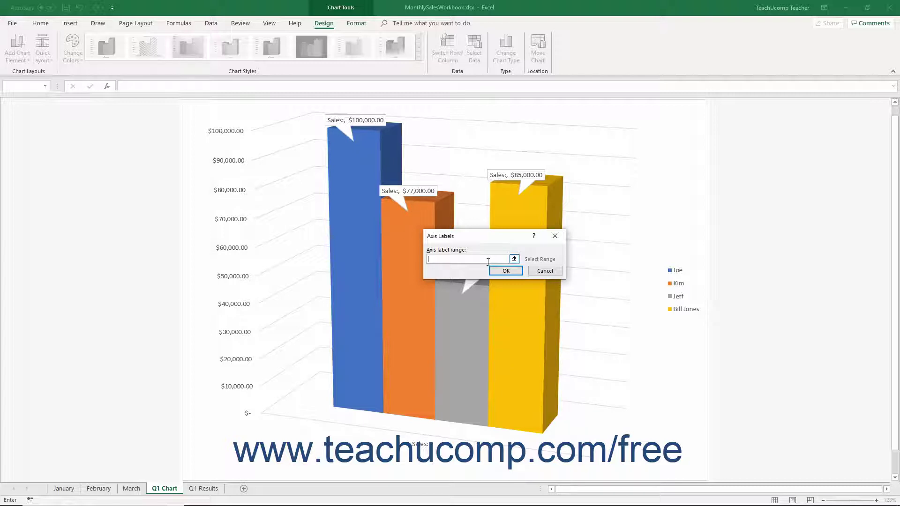
click(74, 487)
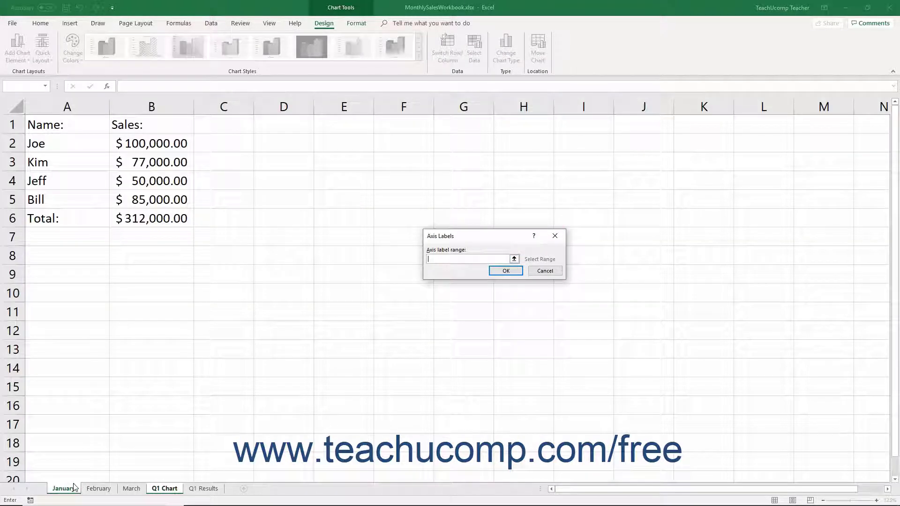
click(81, 123)
click(507, 273)
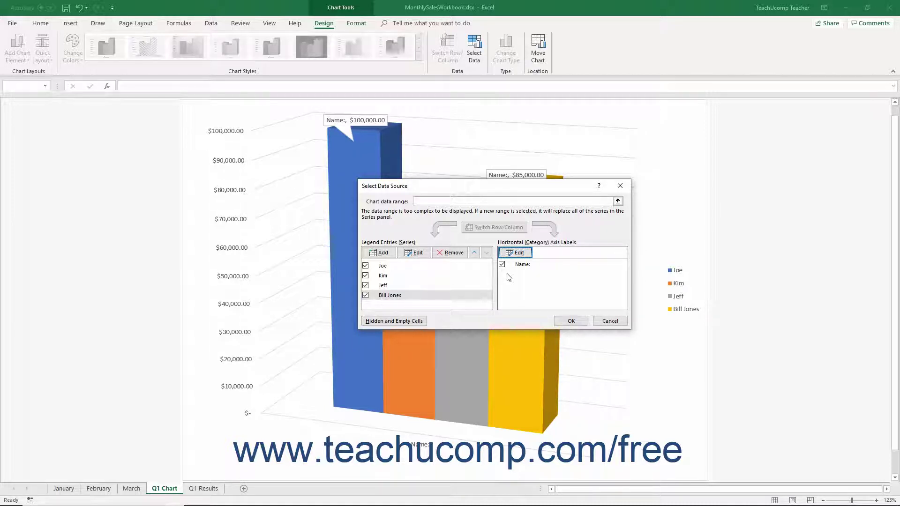
click(416, 323)
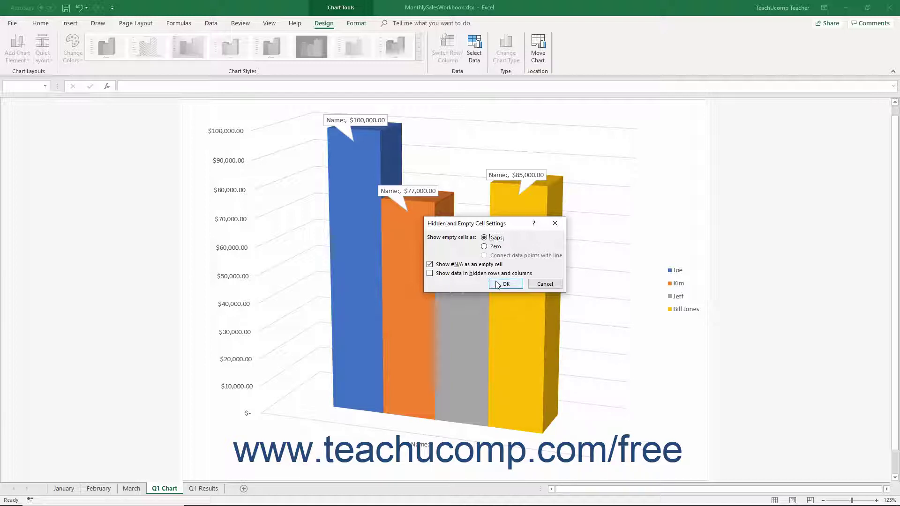
click(498, 284)
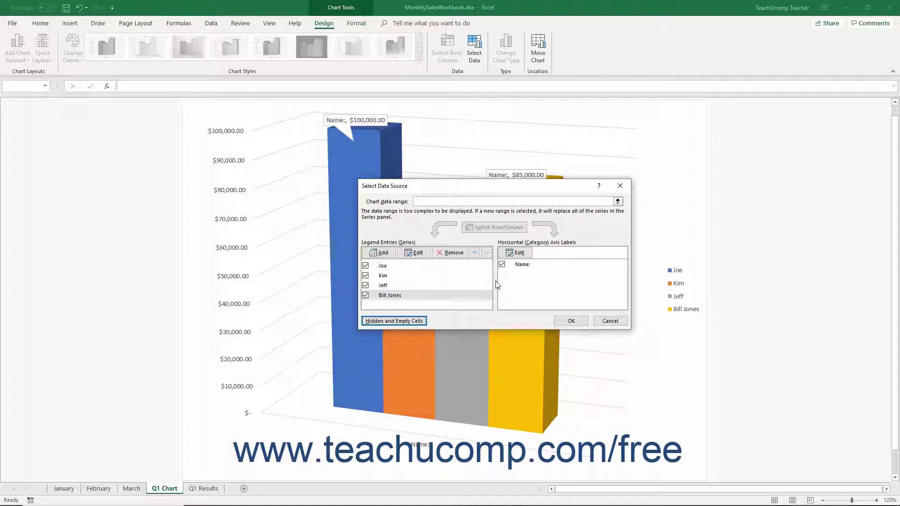